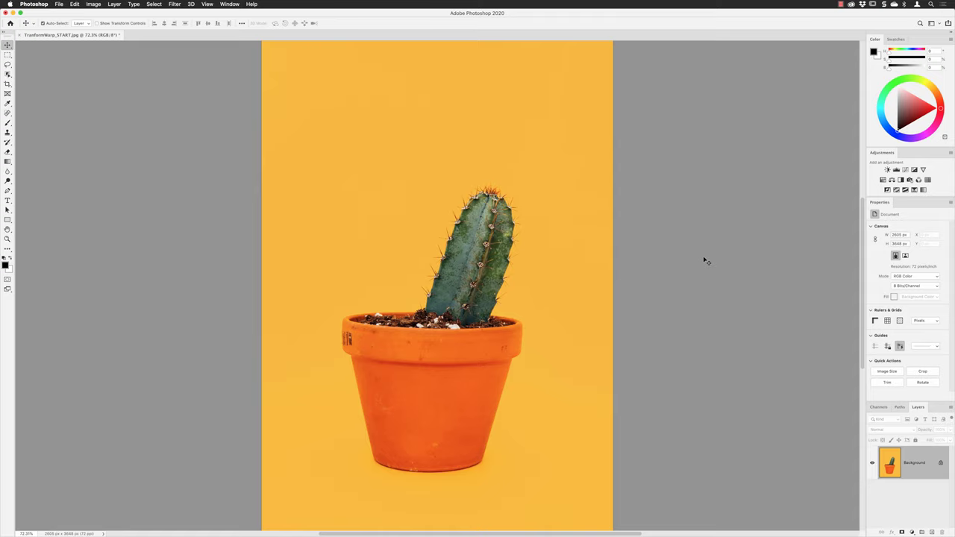
# Float the Layers and Properties panels side by side, stretching Properties down to Quick Actions.
pyautogui.moveTo(918, 407); pyautogui.dragTo(646, 181)
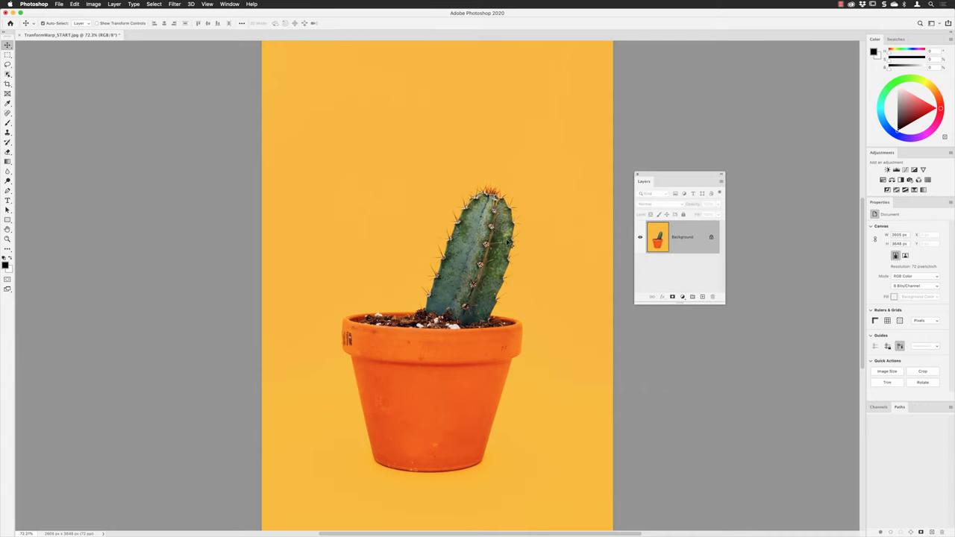
pyautogui.scroll(-2, 509, 242)
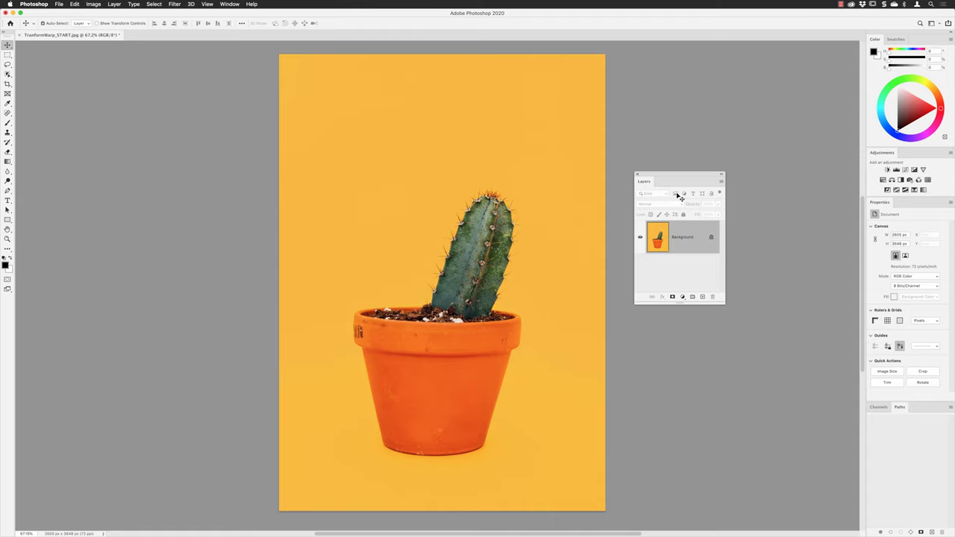
pyautogui.moveTo(681, 176); pyautogui.dragTo(590, 127)
pyautogui.moveTo(879, 202); pyautogui.dragTo(671, 99)
pyautogui.moveTo(702, 231); pyautogui.dragTo(735, 343)
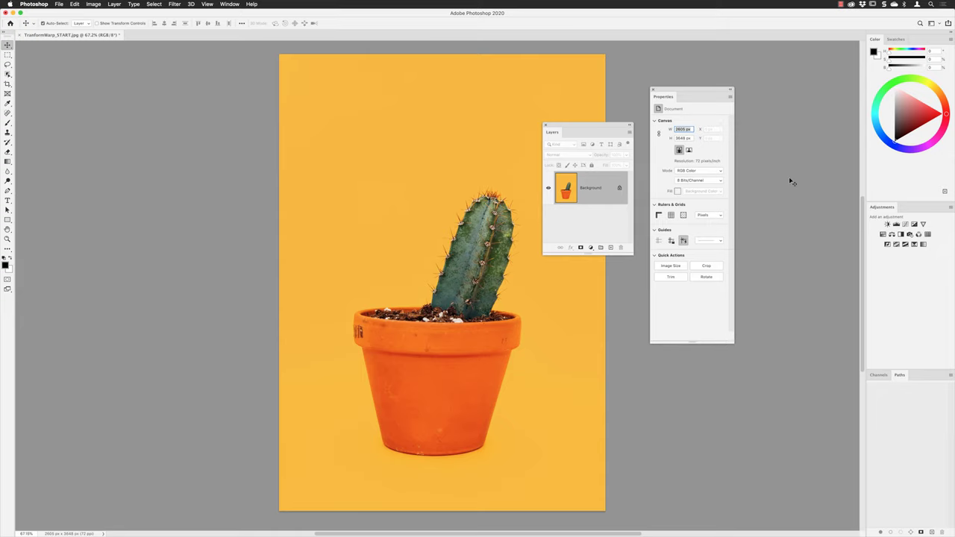
# Unlock the Background layer into Layer 0 and apply Quick Actions' Remove Background to it.
pyautogui.click(620, 189)
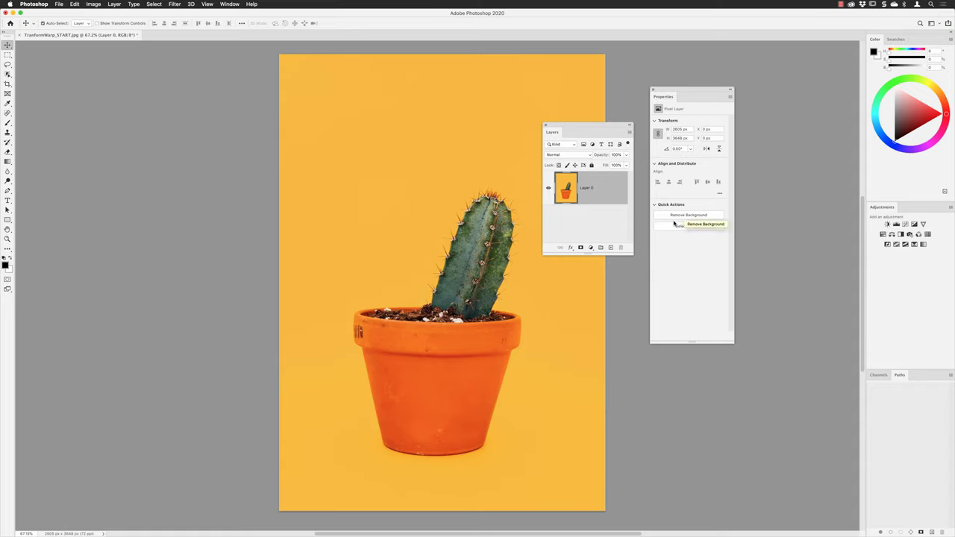
pyautogui.moveTo(677, 90); pyautogui.dragTo(766, 94)
pyautogui.moveTo(578, 125); pyautogui.dragTo(657, 127)
pyautogui.click(773, 220)
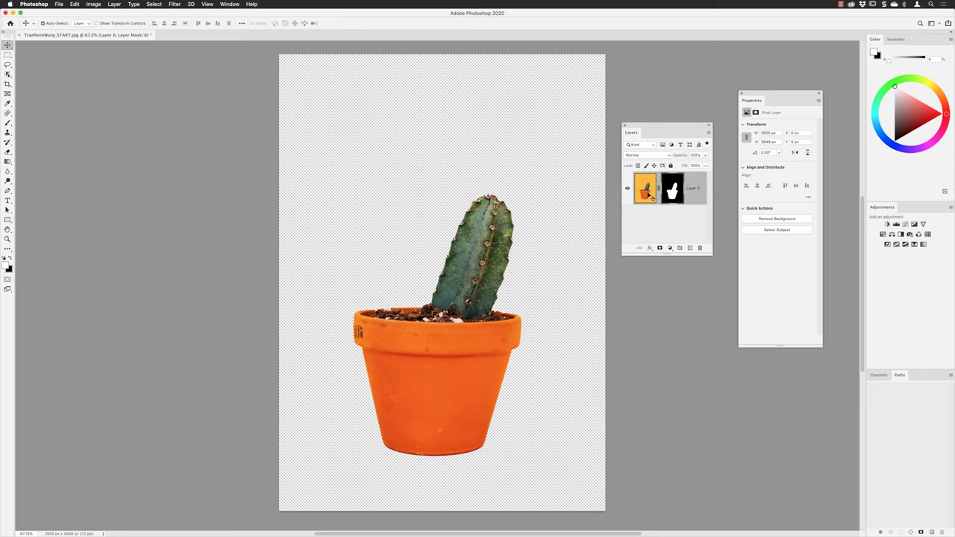
pyautogui.scroll(10, 450, 259)
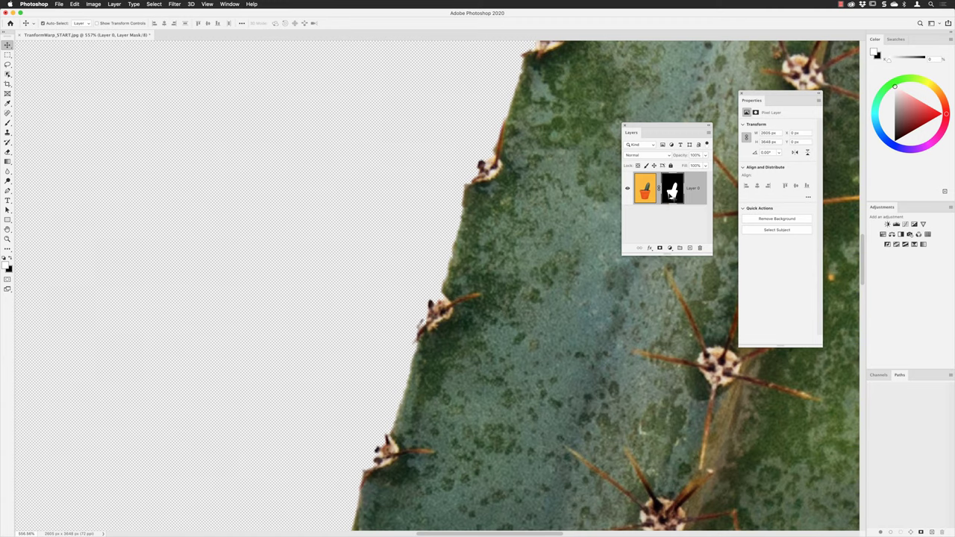
pyautogui.scroll(-15, 506, 367)
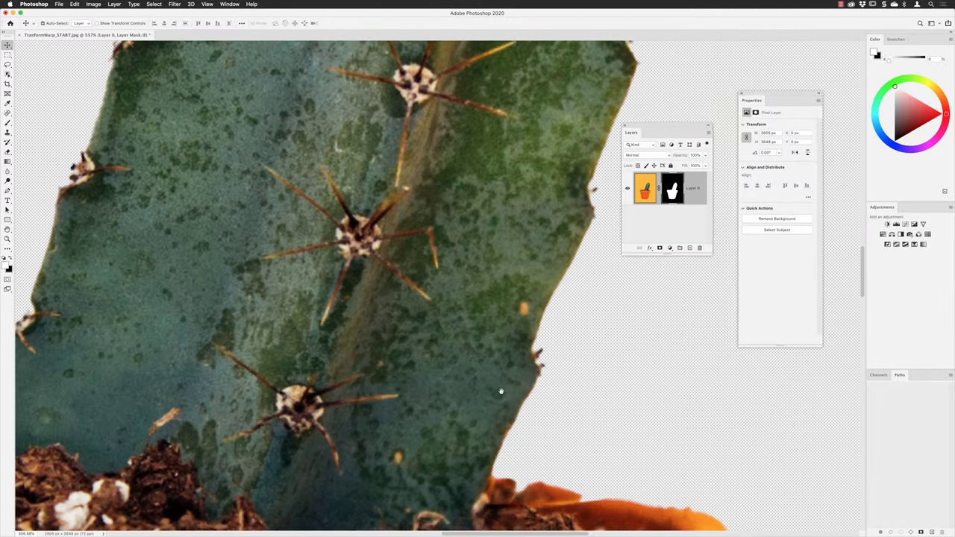
pyautogui.scroll(-2, 424, 272)
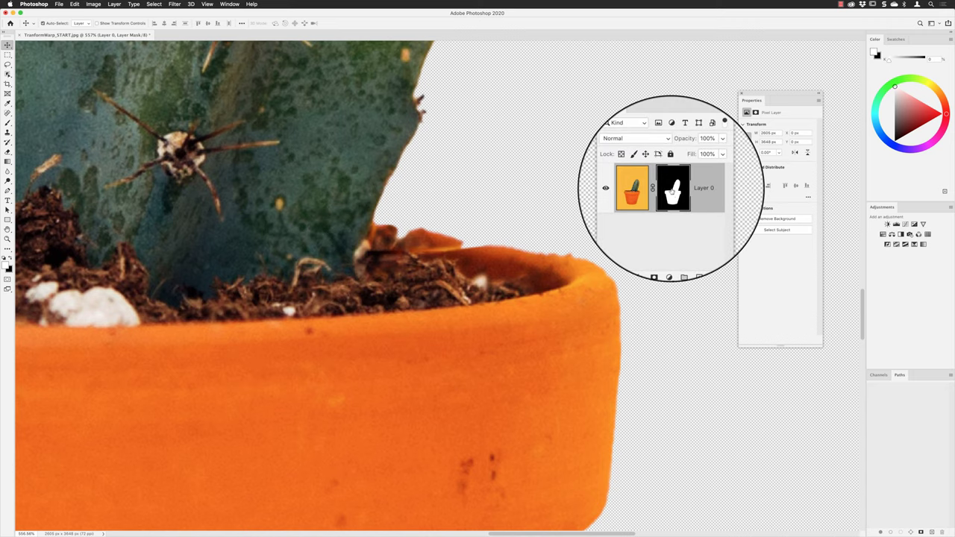
# Target Layer 0's mask and set the Brush tool to 13 px with 80% hardness.
pyautogui.click(673, 194)
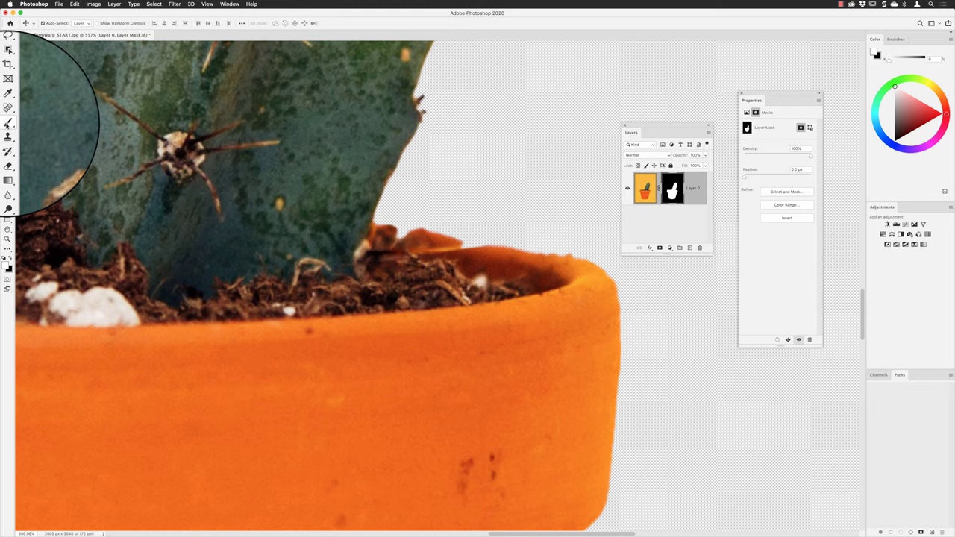
pyautogui.click(7, 121)
pyautogui.click(24, 24)
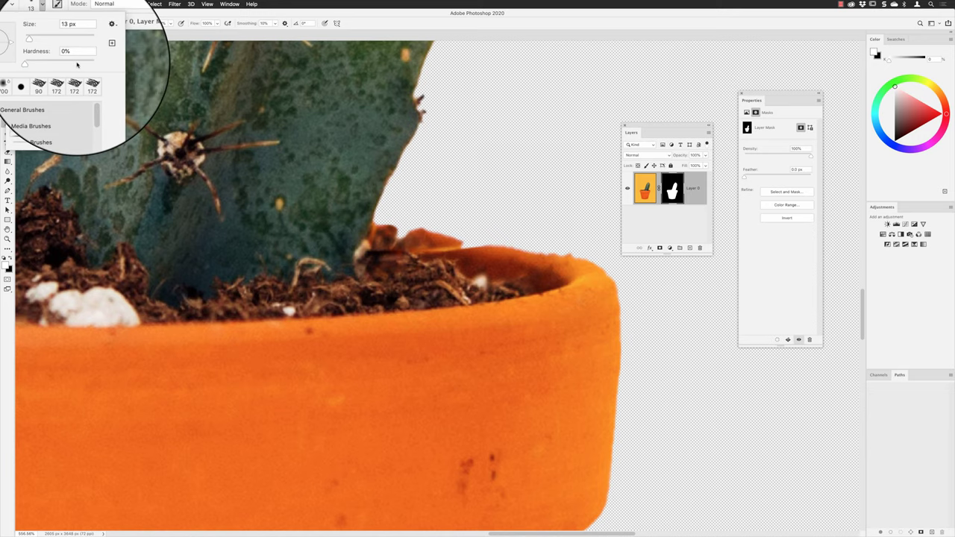
pyautogui.moveTo(77, 65); pyautogui.dragTo(80, 64)
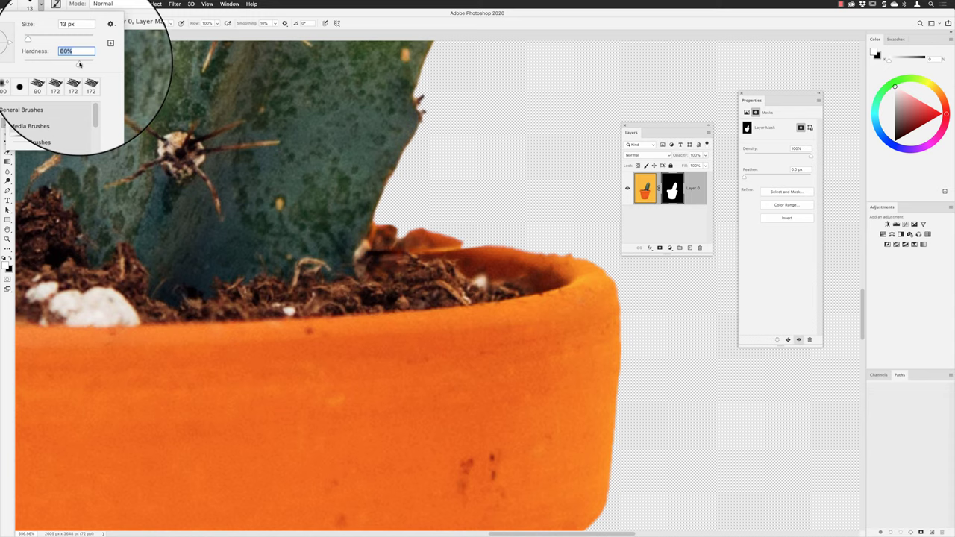
pyautogui.press('Return')
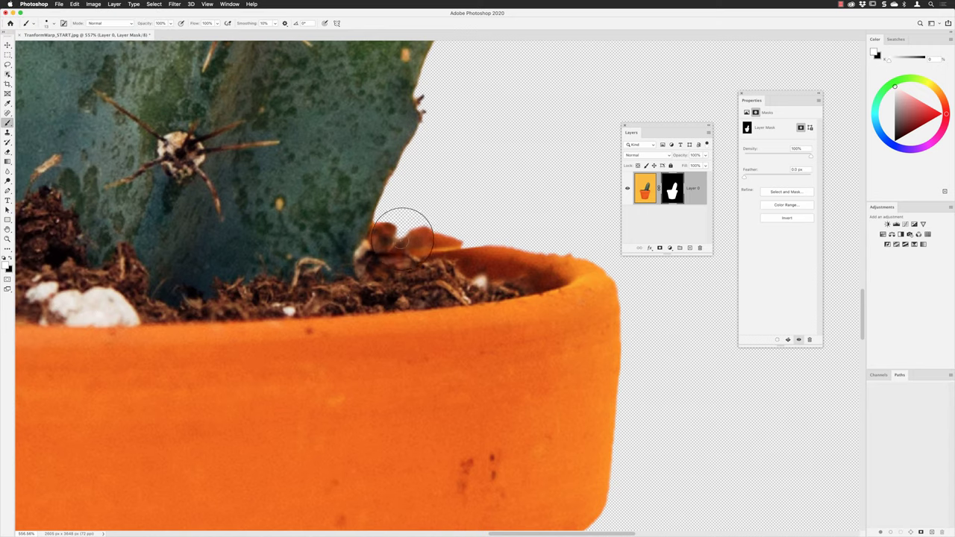
# Paint white on the mask to restore the soil gap and back pot rim, then review the cutout.
pyautogui.moveTo(403, 238)
pyautogui.mouseDown()
pyautogui.moveTo(391, 234)
pyautogui.moveTo(408, 242)
pyautogui.moveTo(412, 230)
pyautogui.mouseUp()
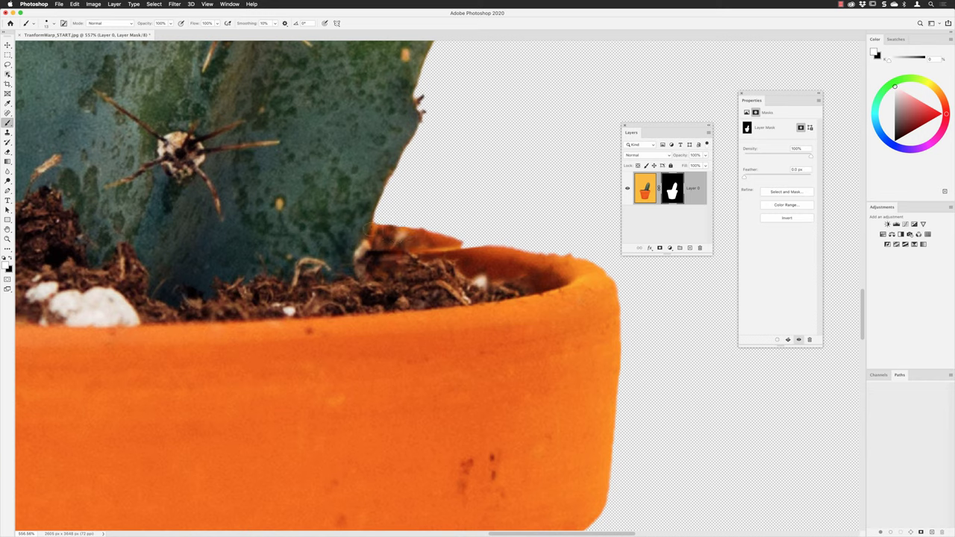
pyautogui.moveTo(457, 243)
pyautogui.mouseDown()
pyautogui.moveTo(564, 255)
pyautogui.moveTo(399, 226)
pyautogui.mouseUp()
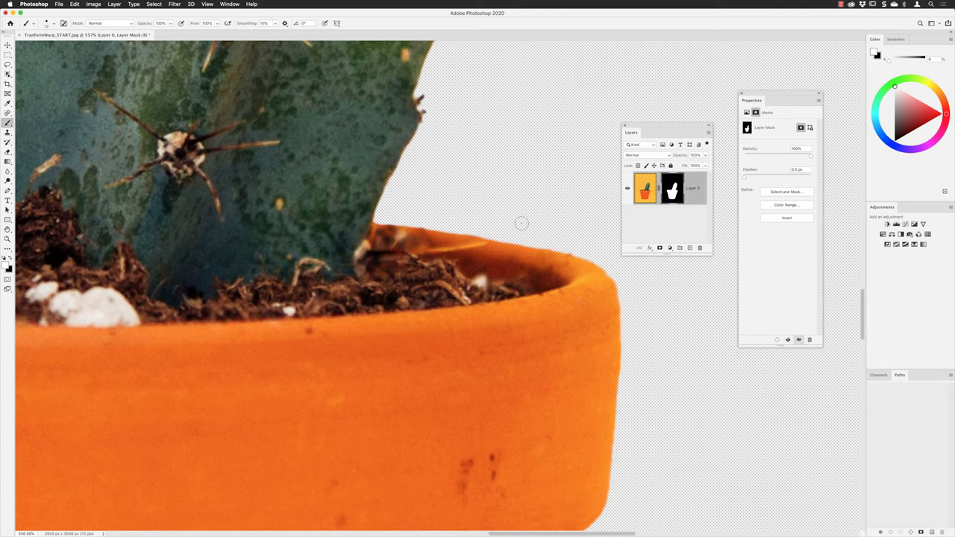
pyautogui.scroll(-3, 515, 222)
pyautogui.scroll(-3, 510, 224)
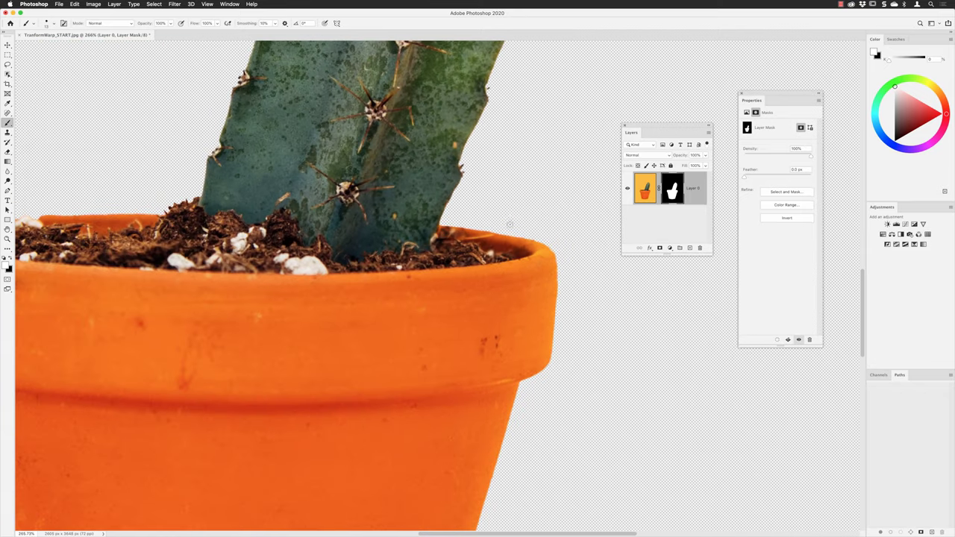
pyautogui.hscroll(-3, 509, 223)
pyautogui.scroll(4, 315, 271)
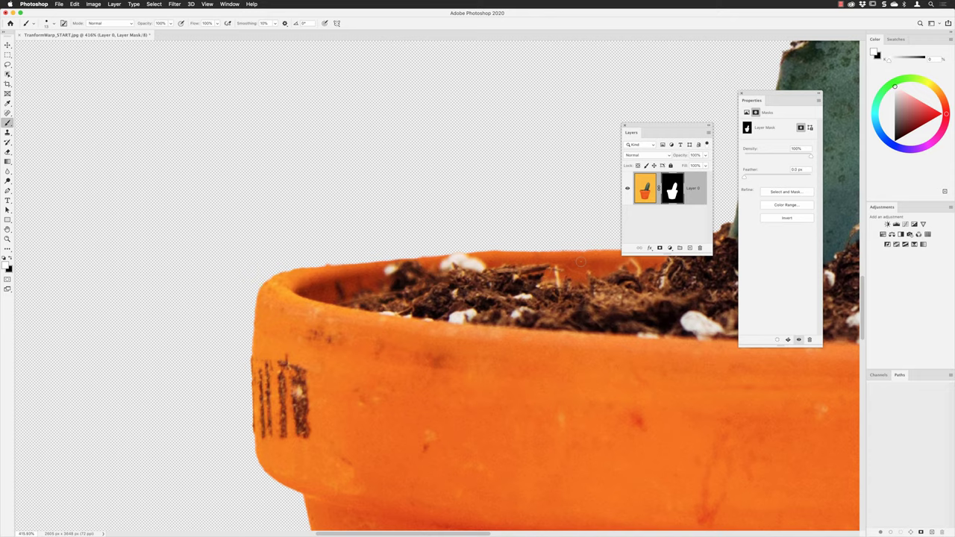
pyautogui.scroll(-5, 581, 262)
pyautogui.scroll(-3, 449, 272)
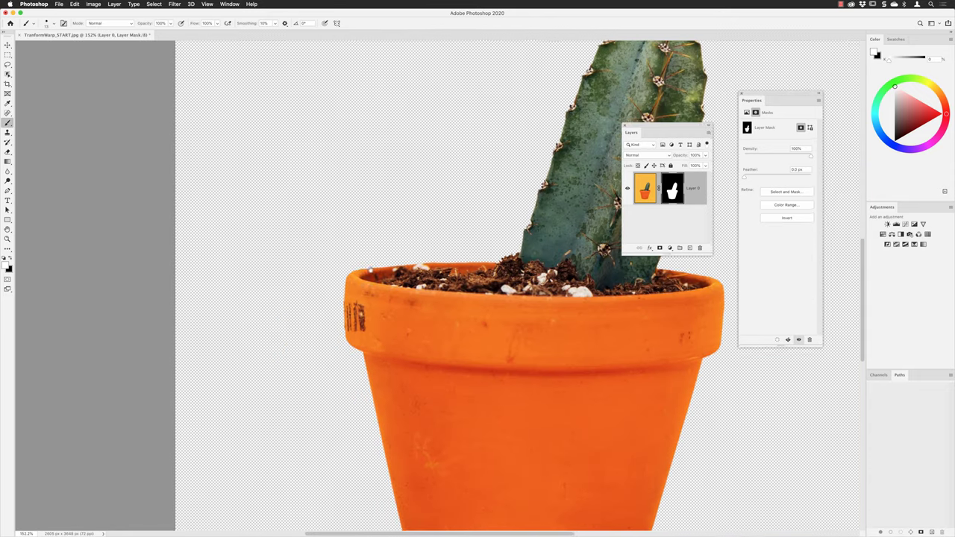
pyautogui.scroll(-2, 335, 269)
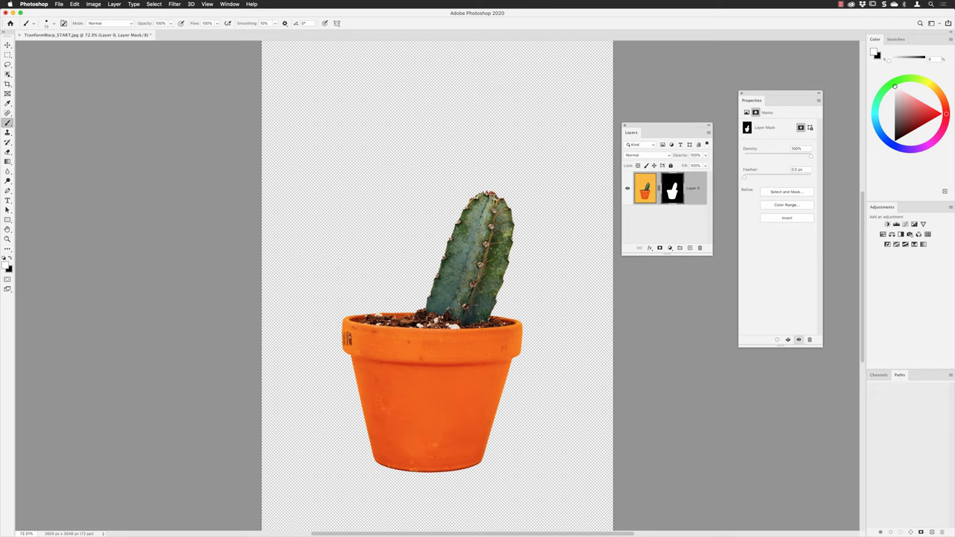
# Zoom in on the cactus edge and disable Layer 0's mask to compare with the original.
pyautogui.press('z')
pyautogui.moveTo(439, 259); pyautogui.dragTo(462, 296)
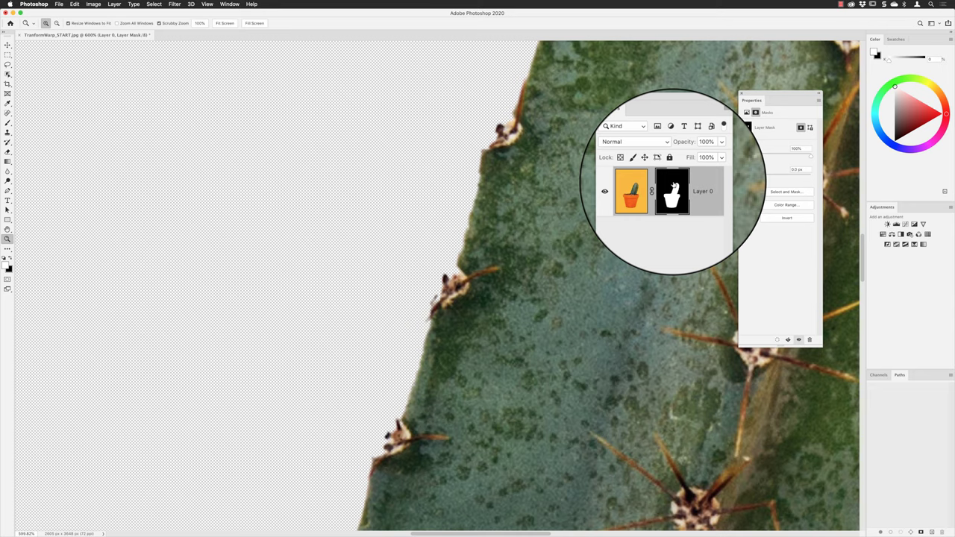
pyautogui.rightClick(674, 185)
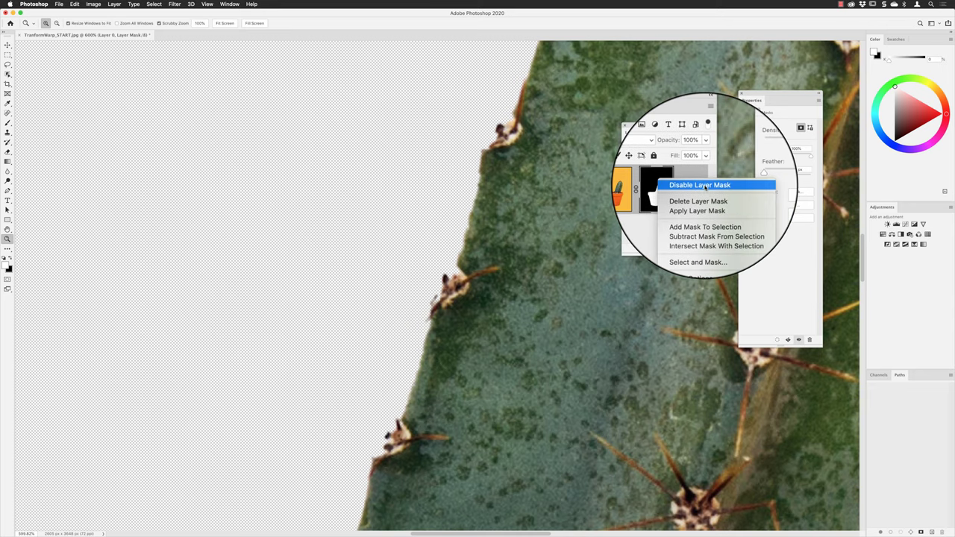
pyautogui.click(705, 187)
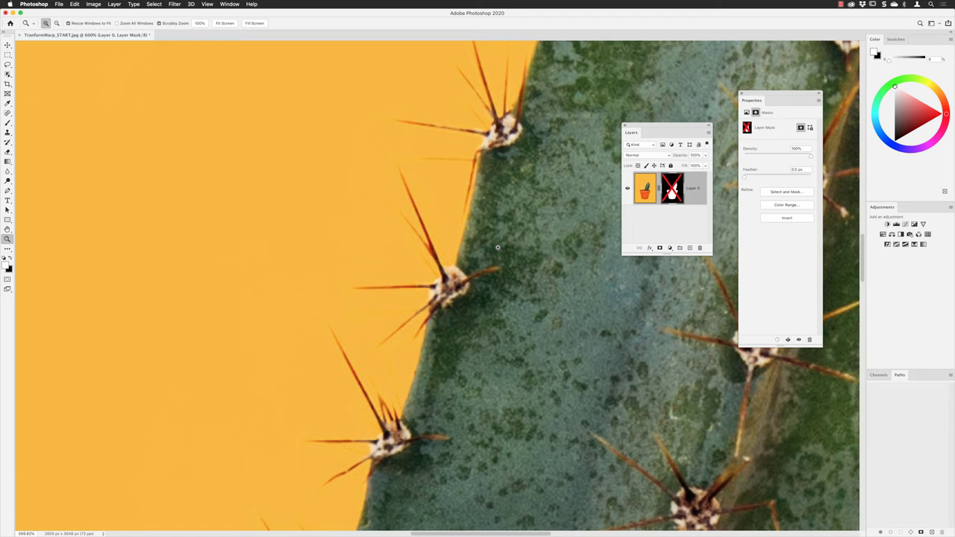
# Re-enable Layer 0's mask and fit the whole image on screen.
pyautogui.rightClick(669, 185)
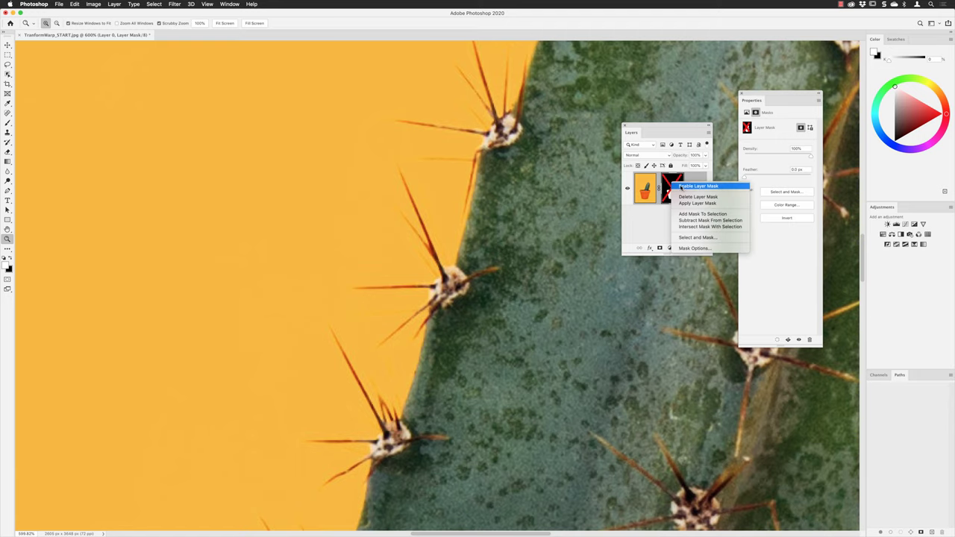
pyautogui.click(681, 186)
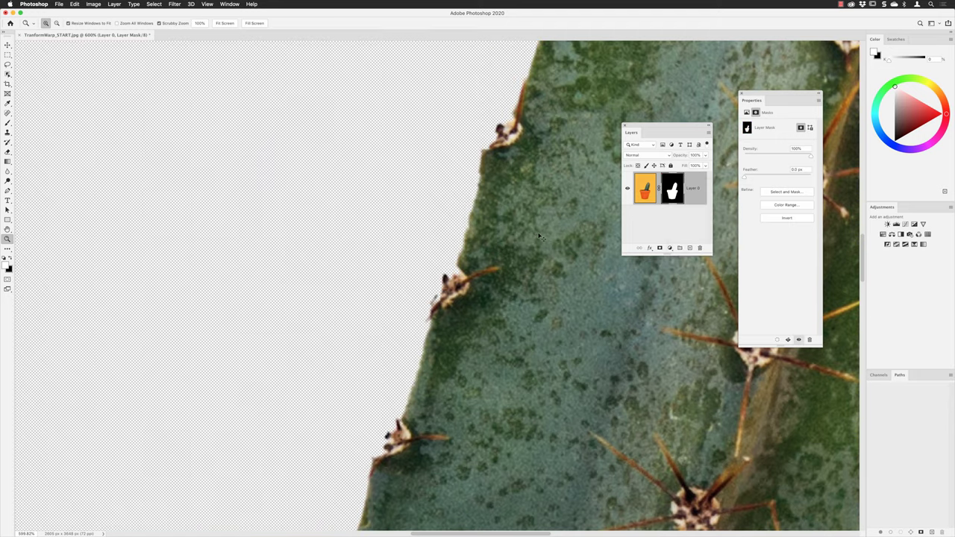
pyautogui.press('super+0')
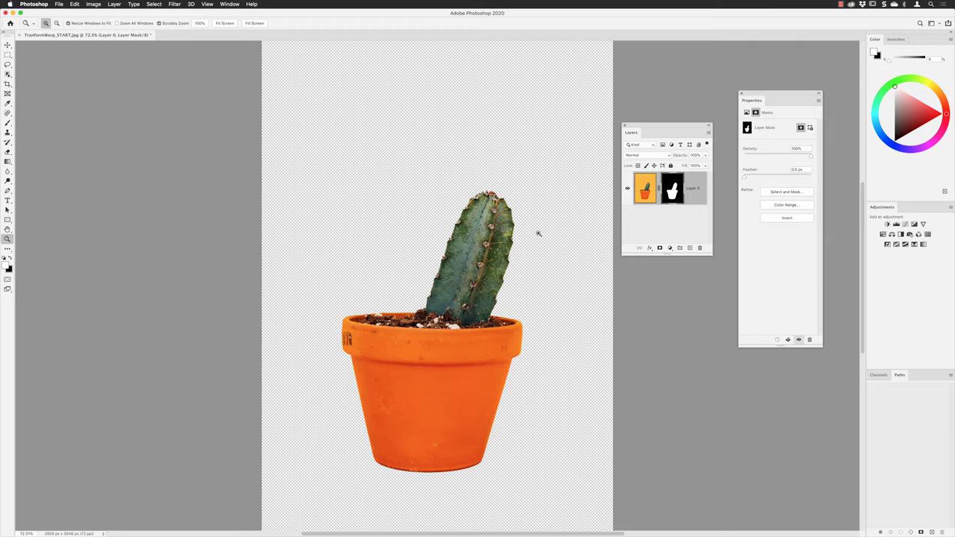